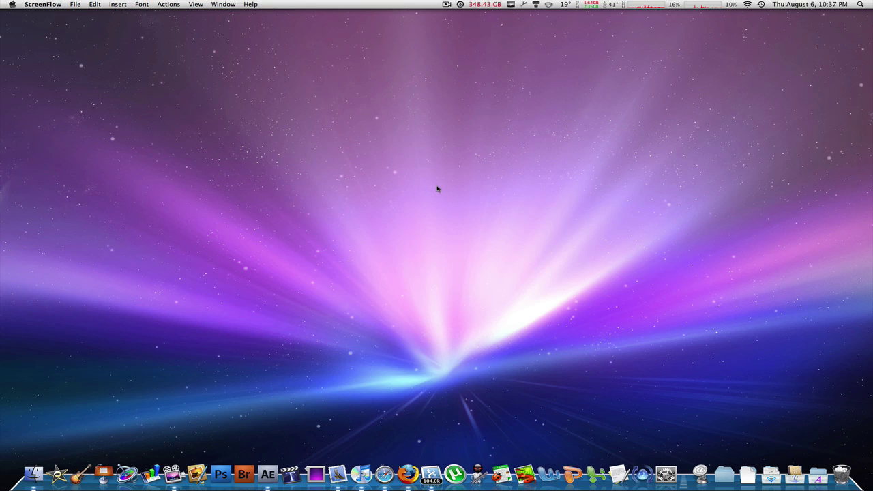
Switch to Adobe After Effects, where an empty Untitled Project is open.
key(cmd+Tab)
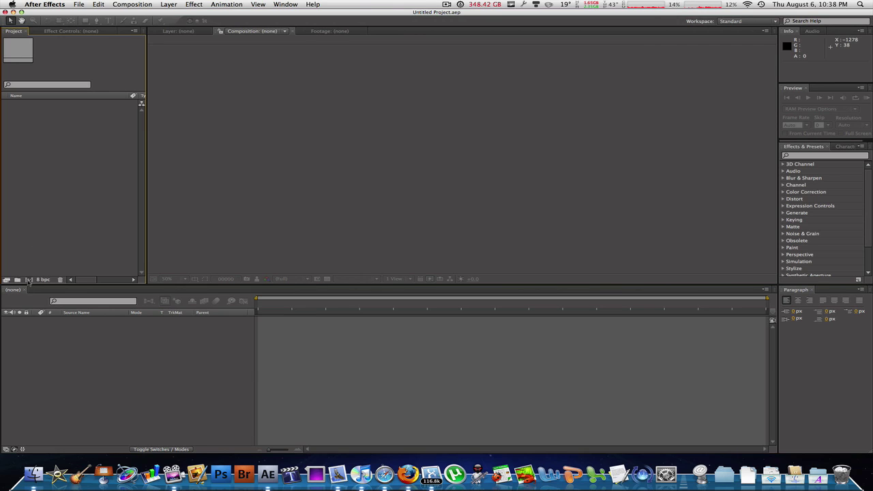
Create Comp 1 at 1280×720 and 29.97 fps, keeping the default composition settings.
click(30, 280)
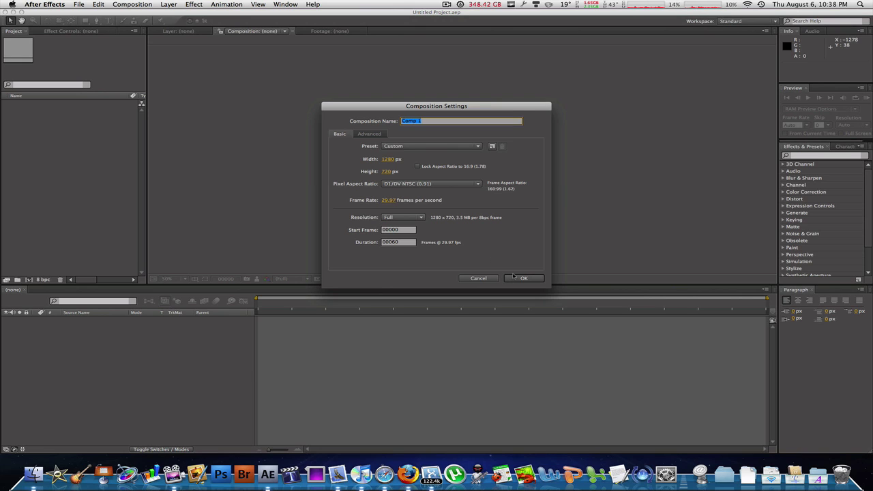
click(515, 278)
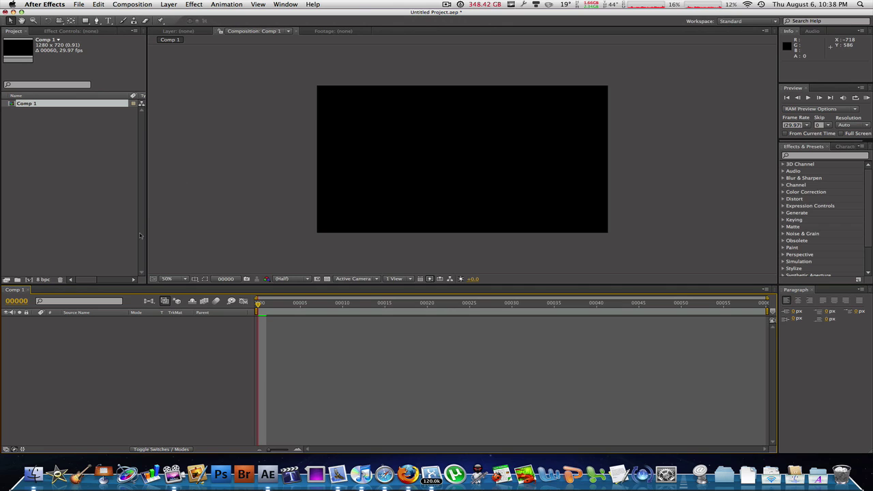
double_click(58, 181)
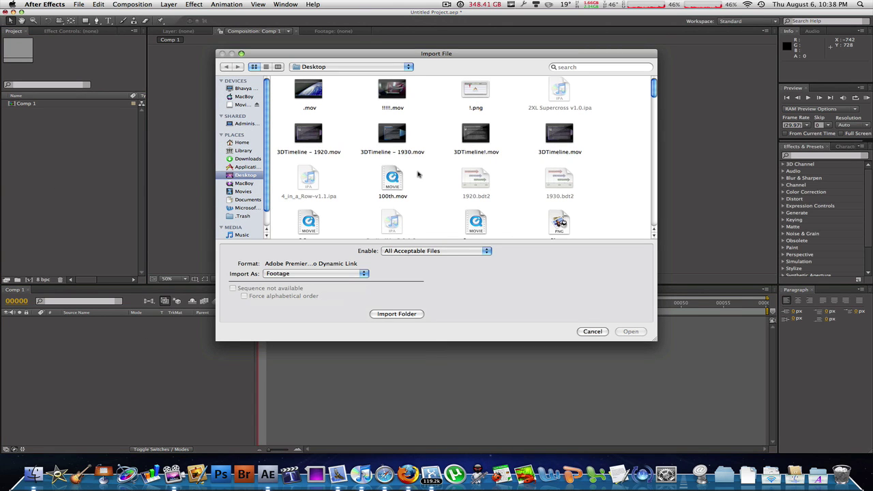
Import the !!!!!.mov clip and drag it into the Comp 1 viewer as a layer.
double_click(395, 89)
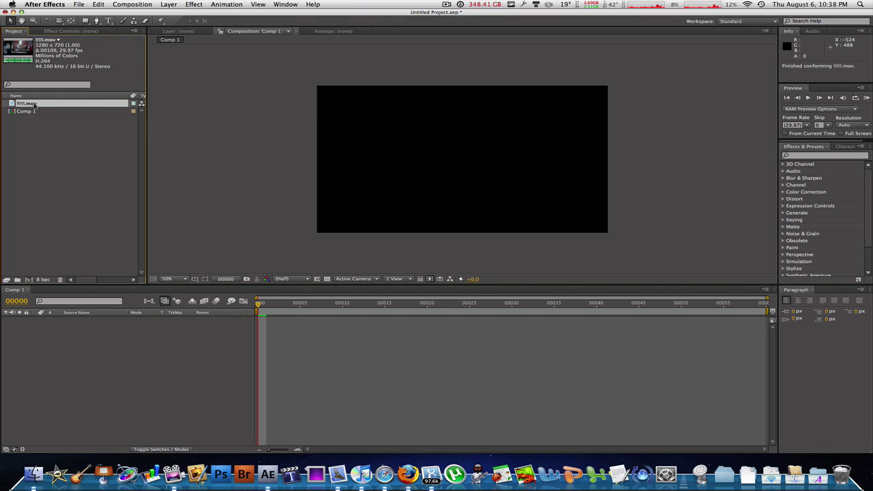
drag(34, 103, 468, 159)
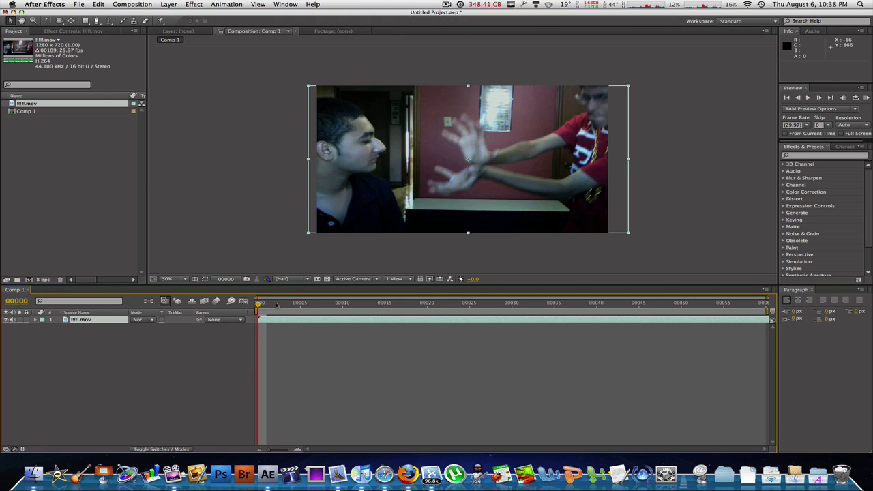
key(space)
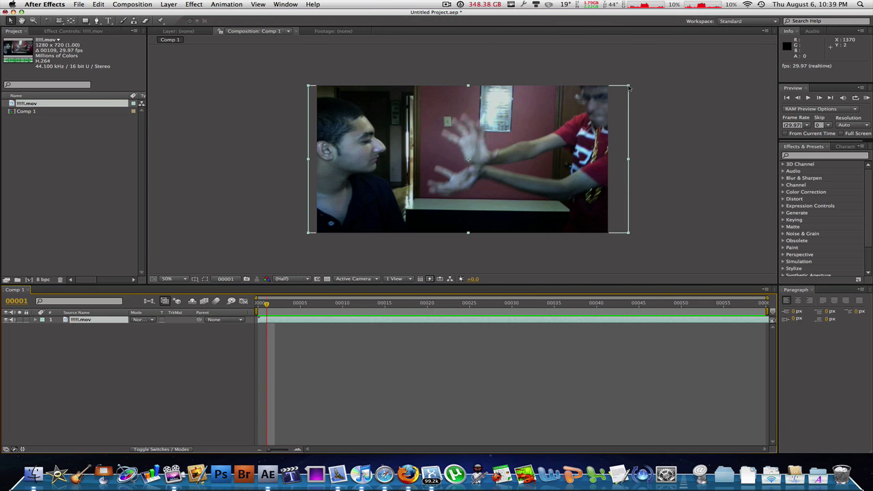
Scale the clip layer down to about 78% so black borders frame it, nudging it slightly up-left.
drag(629, 87, 564, 106)
drag(570, 137, 626, 95)
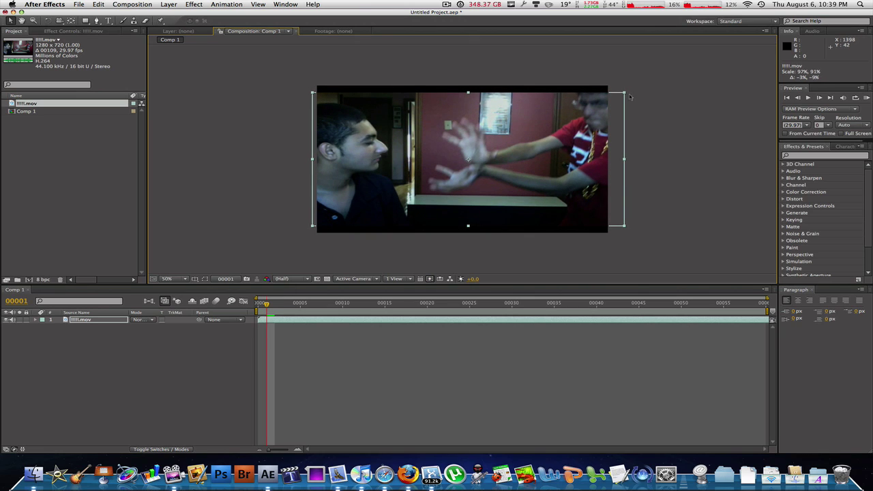
drag(626, 94, 608, 104)
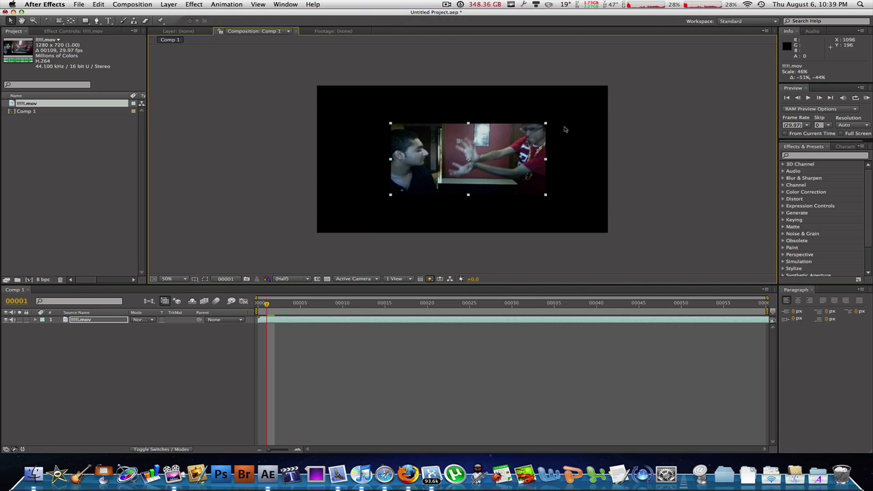
drag(610, 106, 593, 105)
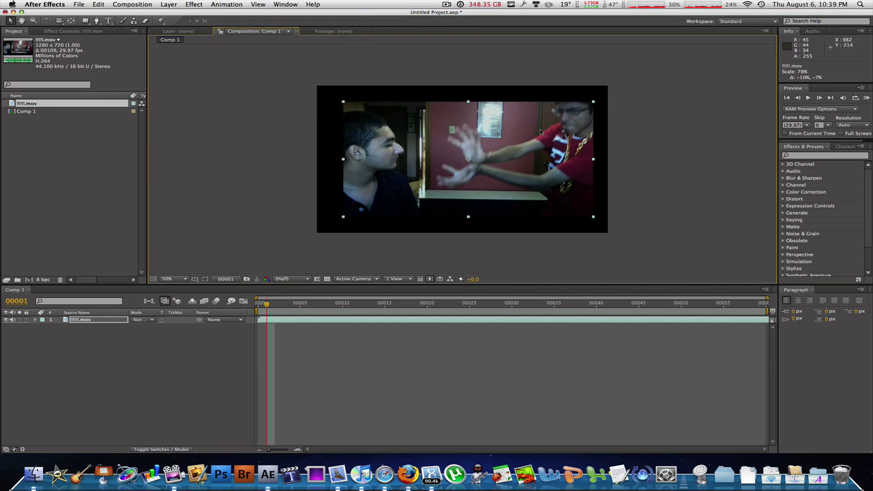
drag(539, 137, 534, 133)
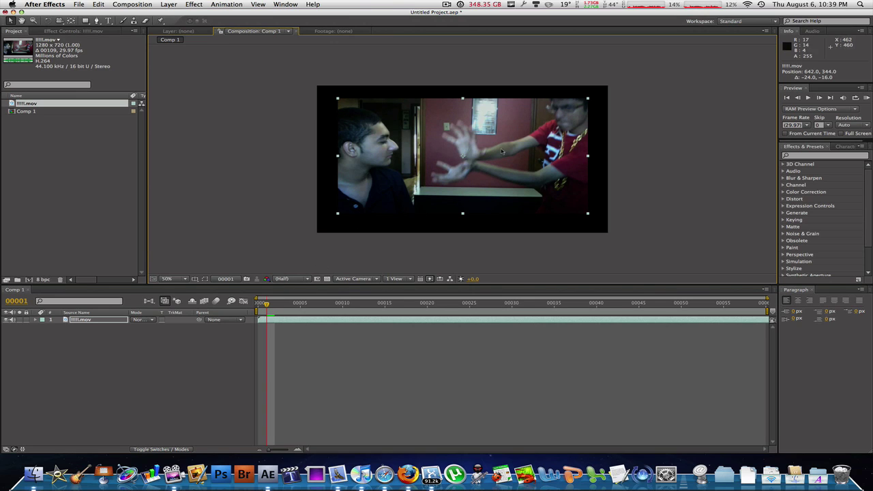
click(591, 103)
click(565, 110)
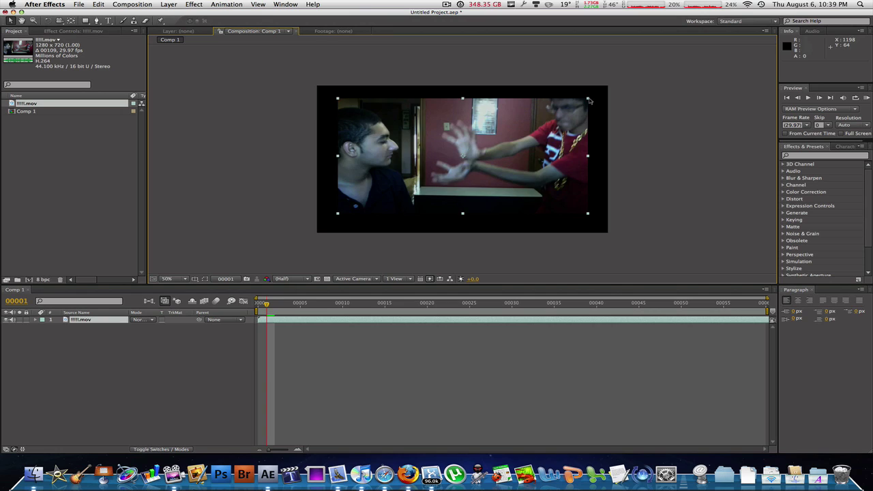
drag(588, 98, 562, 116)
key(super+z)
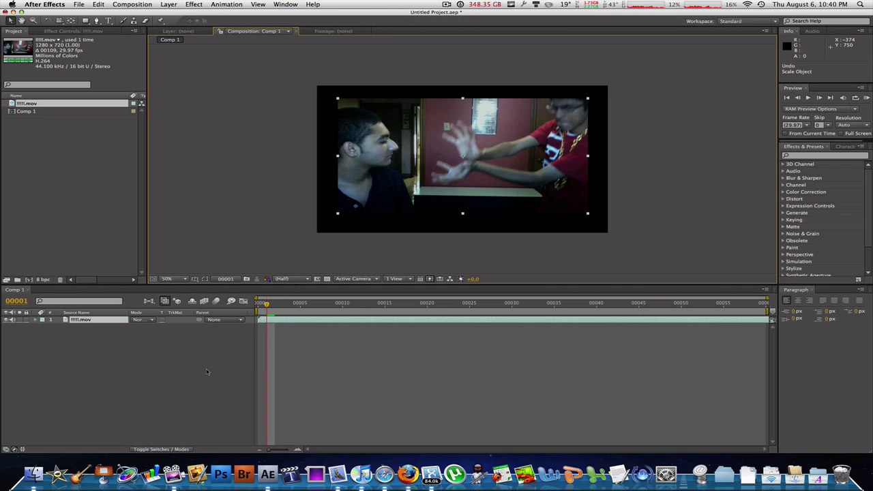
Show Opacity, Rotation, Anchor Point, Position and Scale singly, then add the others with Shift shortcuts.
key(t)
key(r)
key(a)
key(p)
key(s)
key(shift+t)
key(shift+a)
key(shift+r)
key(shift+p)
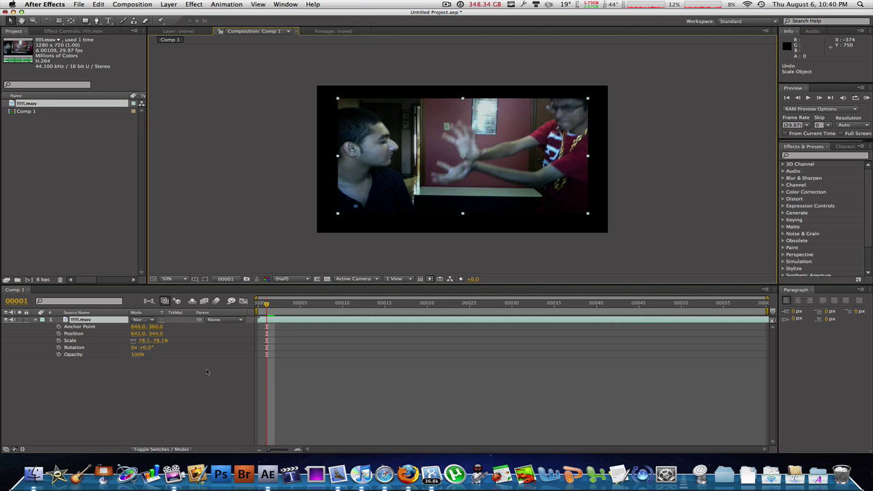
Cycle the single-property shortcuts again, twirl the Transform group open and closed, ending with only Opacity.
key(t)
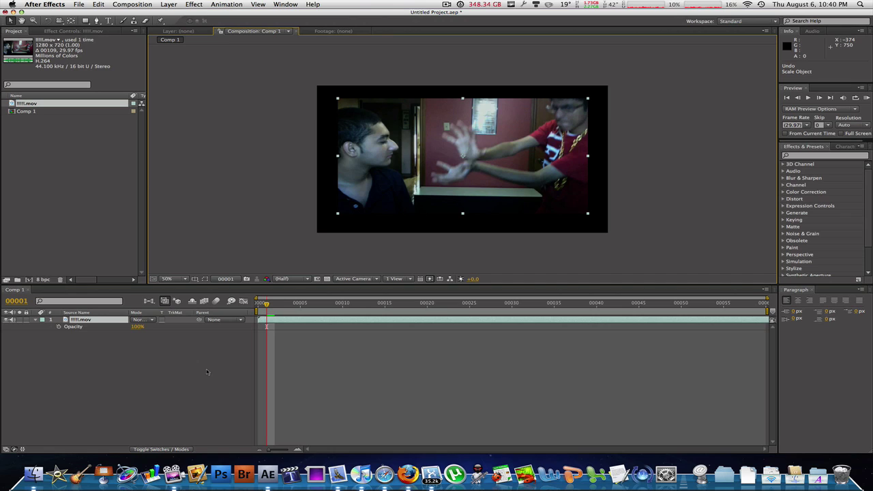
key(r)
key(a)
key(p)
key(s)
click(35, 319)
click(35, 319)
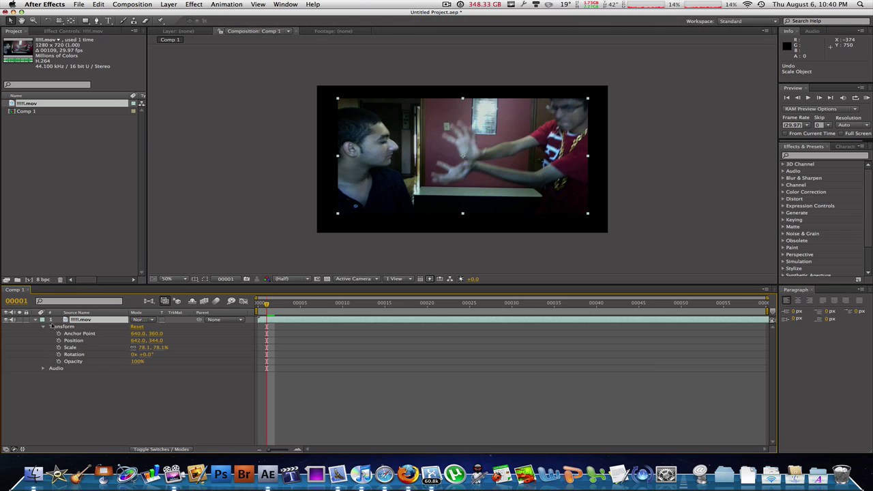
click(36, 319)
key(t)
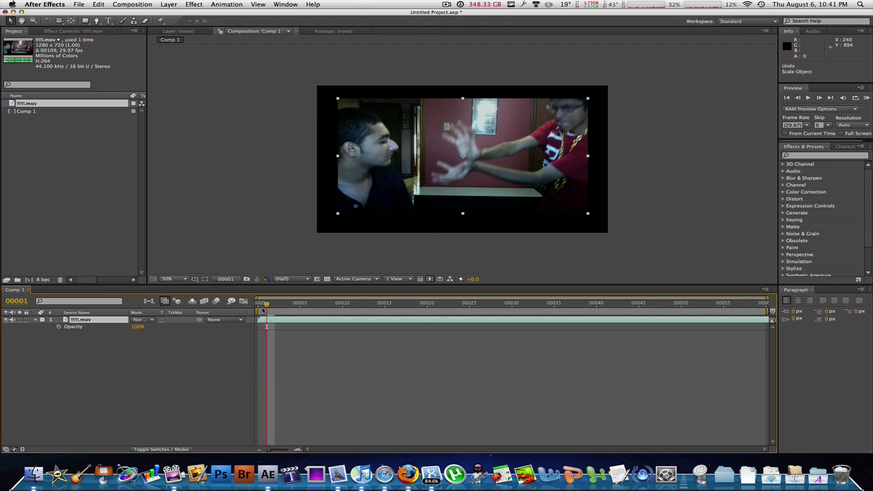
Preview from frame 0, then park the clip off-screen left at -564, 346 and set a Position keyframe.
click(263, 308)
key(space)
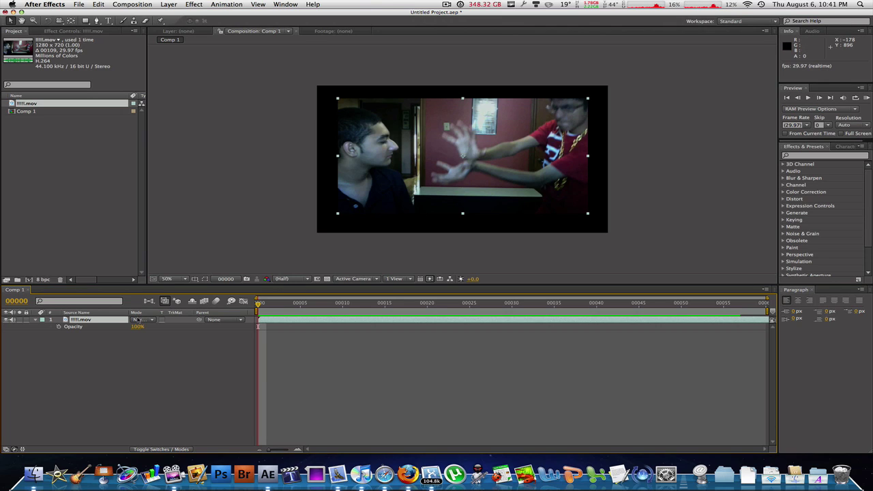
key(p)
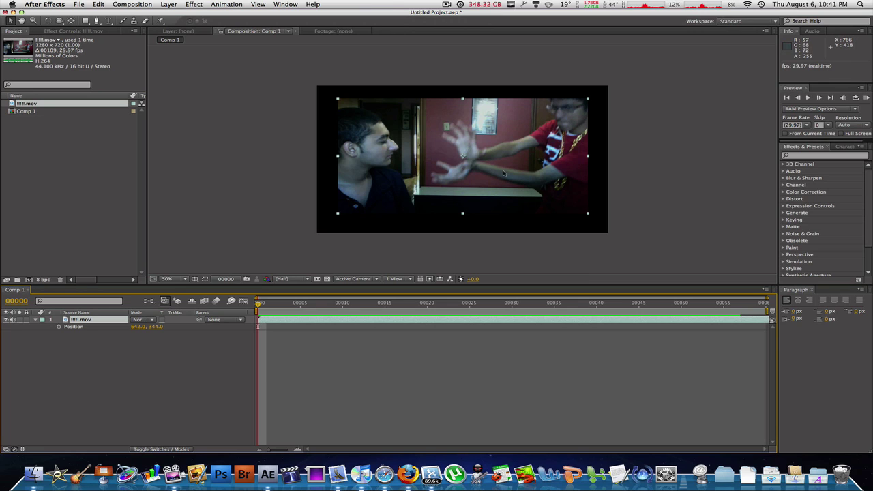
drag(475, 165, 202, 165)
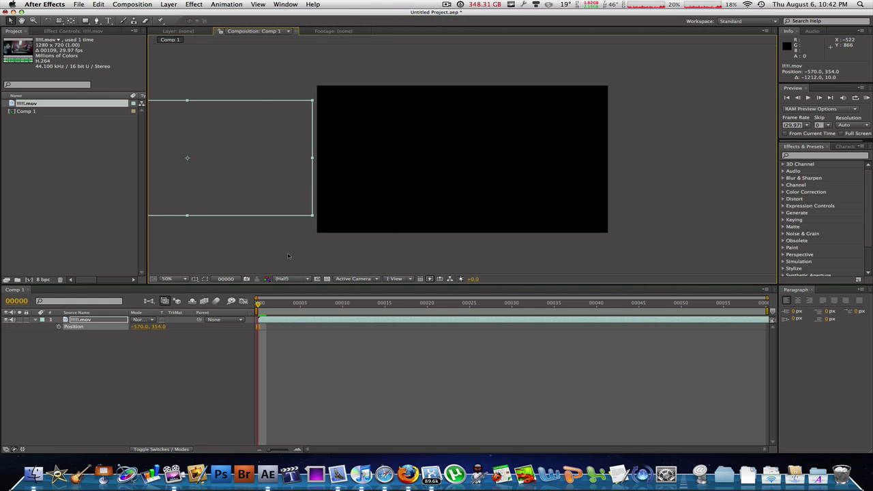
drag(251, 187, 231, 182)
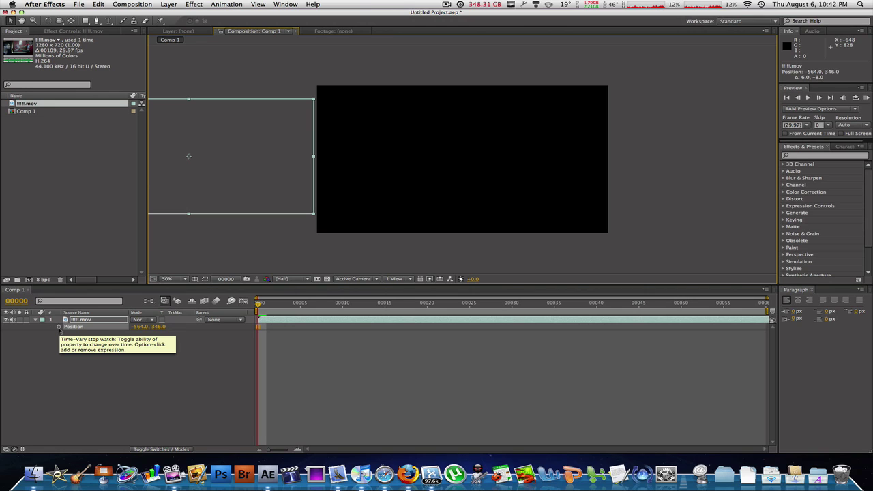
click(59, 327)
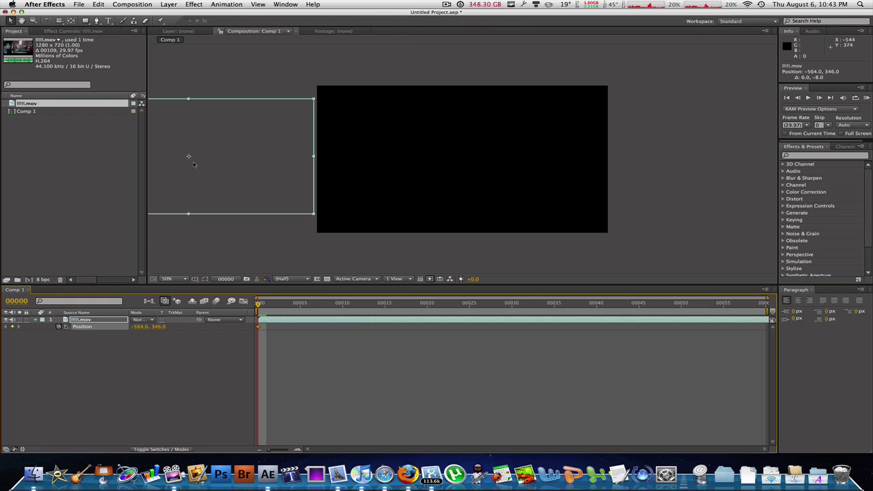
At frame 15, move the clip off-screen right to 1880, 352 and RAM-preview the left-to-right slide.
drag(260, 305, 385, 317)
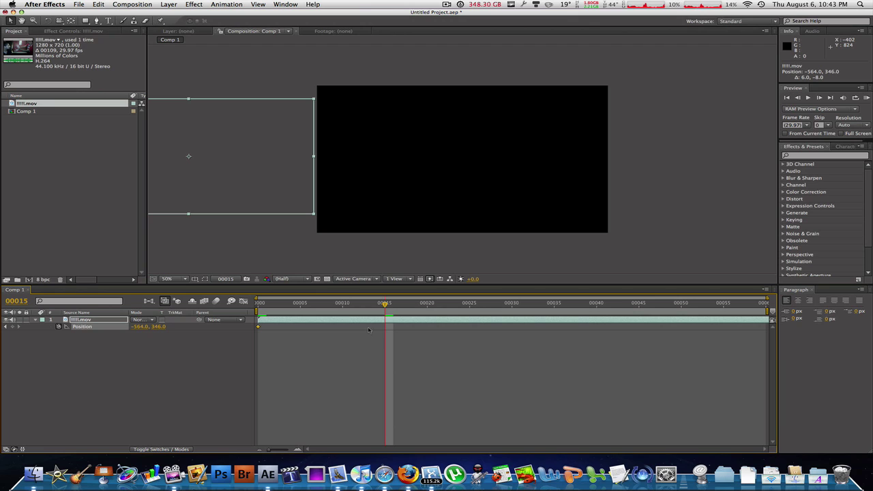
drag(241, 172, 778, 180)
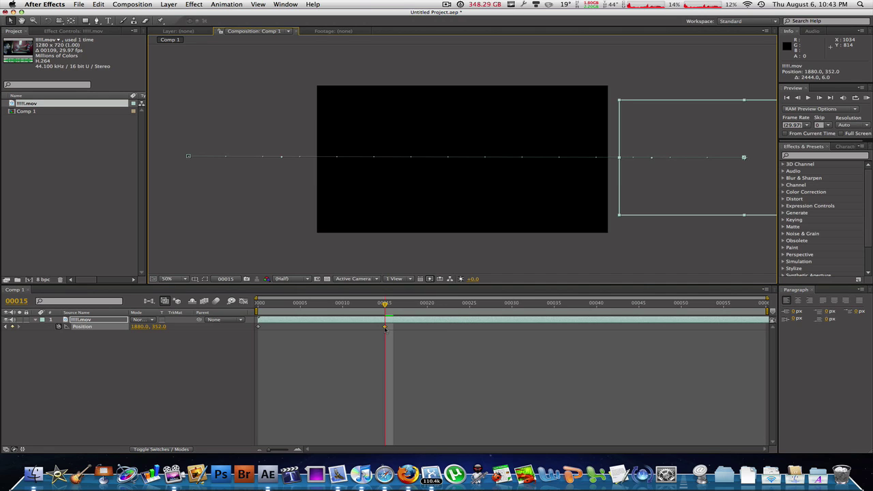
mouse_move(384, 328)
key(KP_0)
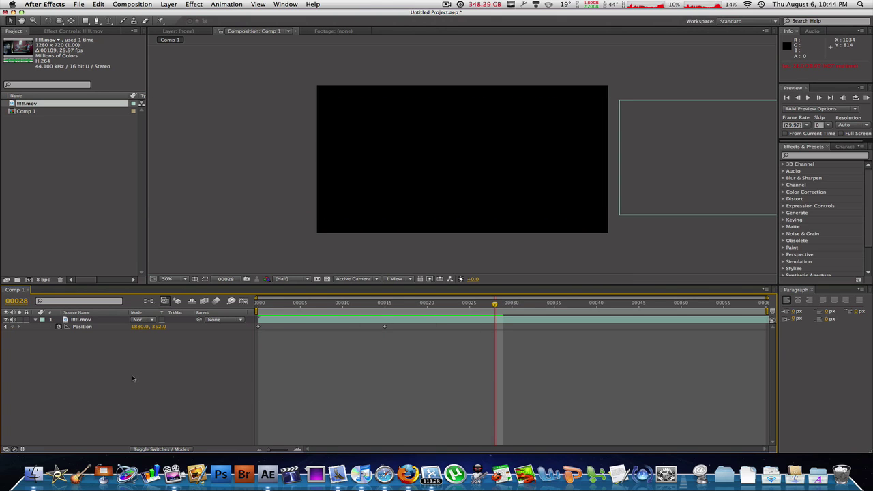
key(r)
Jump to frame 9, shift the clip left, then add and undo a premature Rotation keyframe.
key(Home)
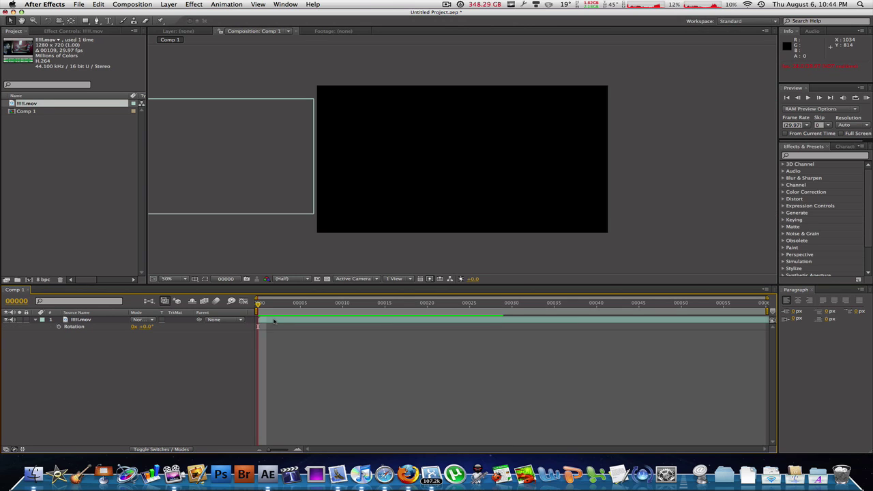
click(335, 303)
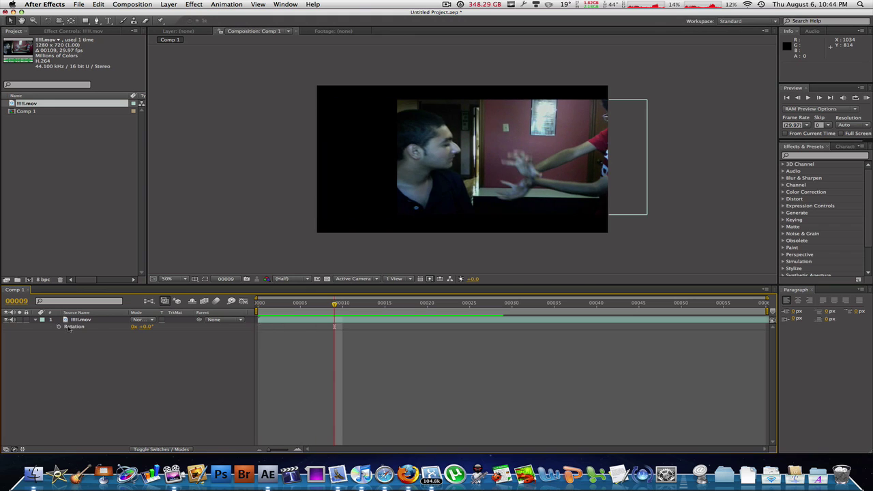
drag(454, 159, 372, 157)
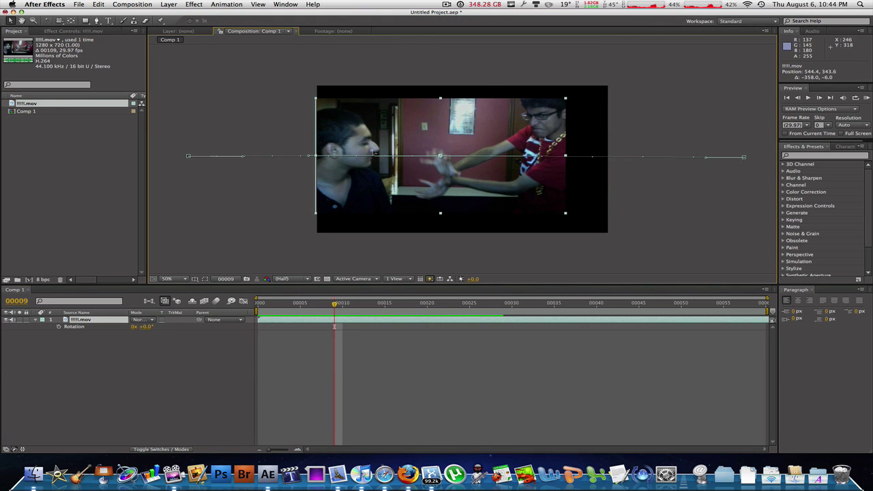
click(58, 327)
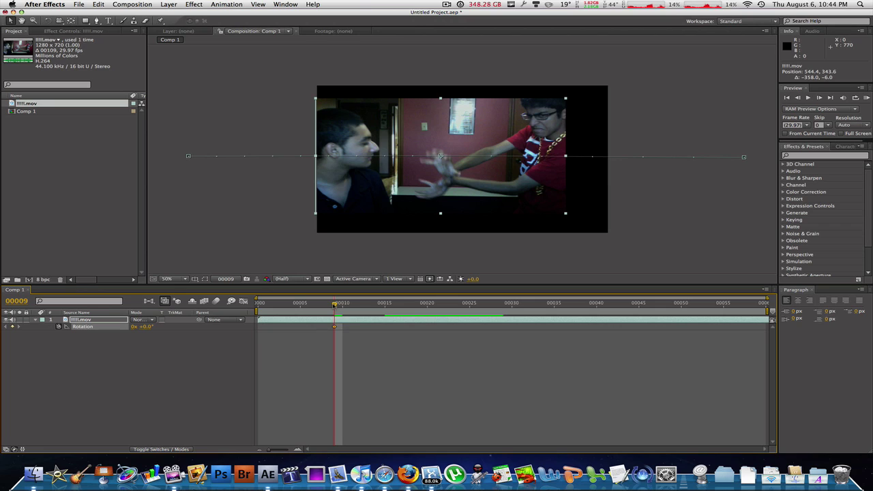
drag(334, 304, 260, 303)
key(super+z)
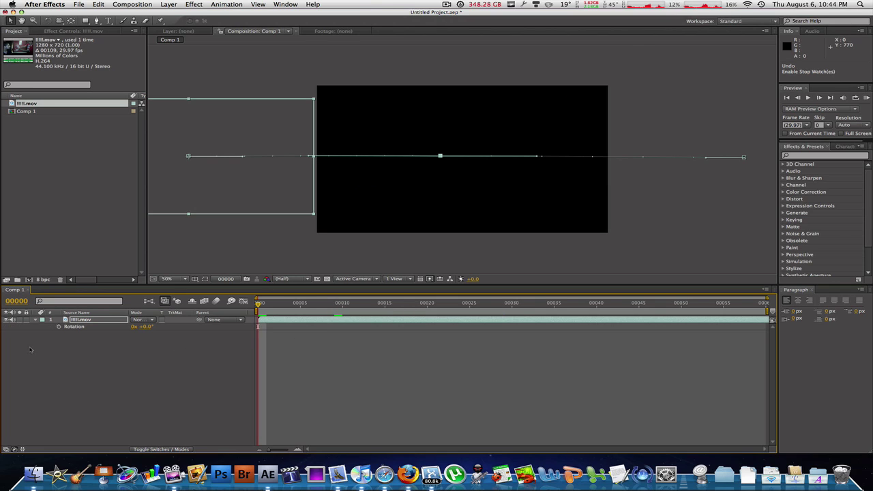
Keyframe Rotation at 0° on frame 0 and 180° on frame 9, then preview the animation.
click(59, 326)
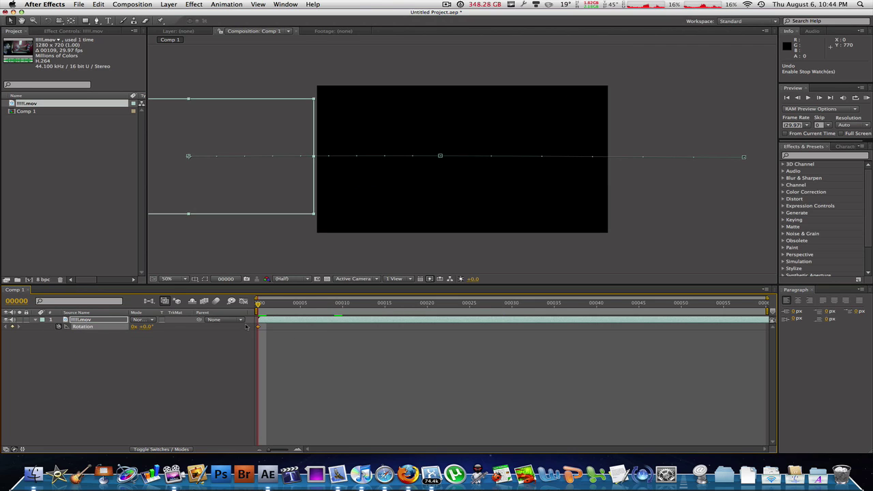
drag(260, 308, 335, 311)
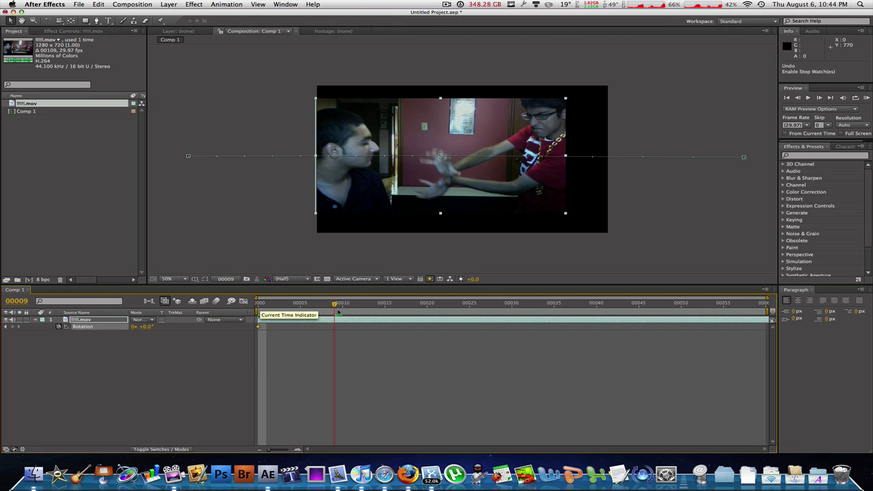
drag(140, 327, 232, 327)
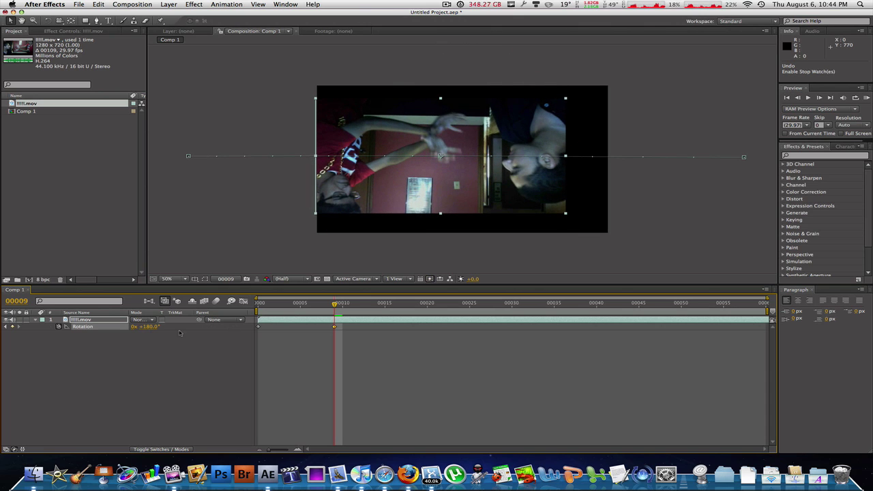
click(329, 343)
key(KP_0)
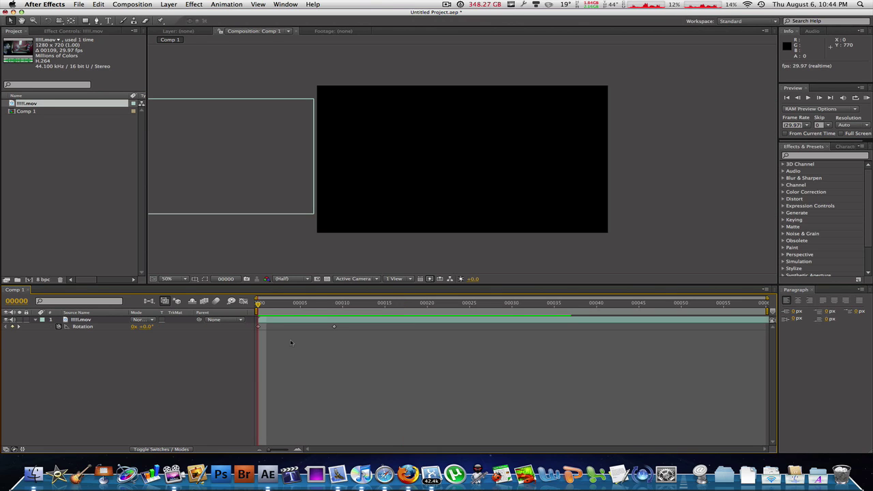
click(218, 180)
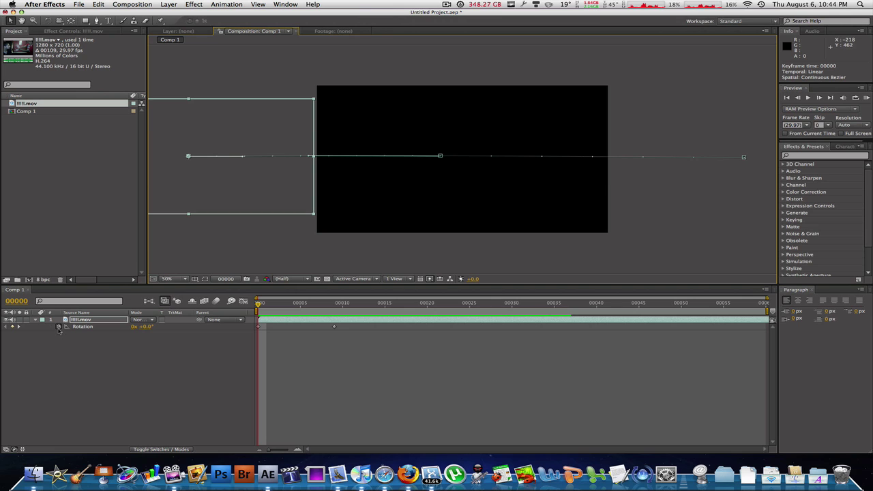
key(ctrl+Right)
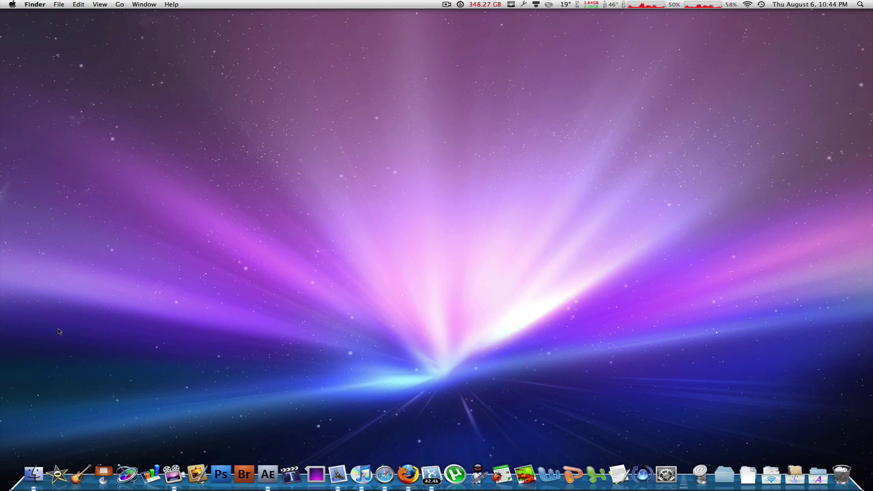